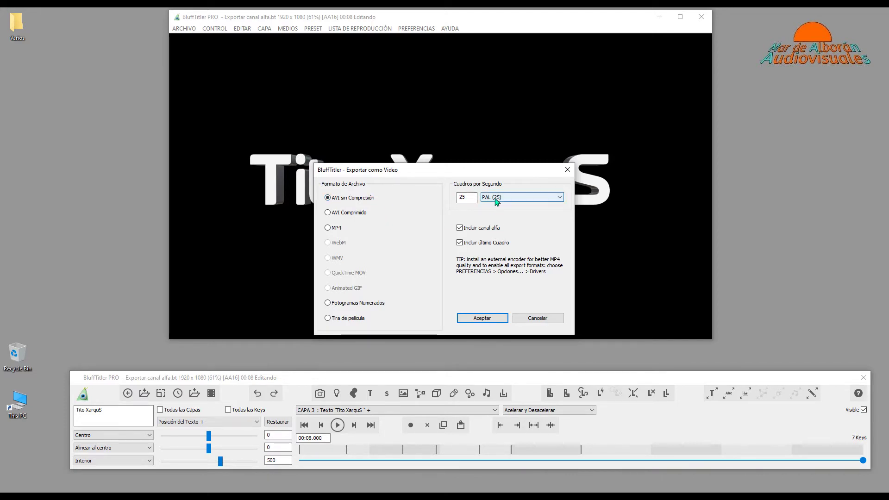
Export the title as an uncompressed 25 fps PAL AVI with alpha channel and last frame included, saved as Sin Comp.
{"action": "left_click", "coordinate": [477, 321]}
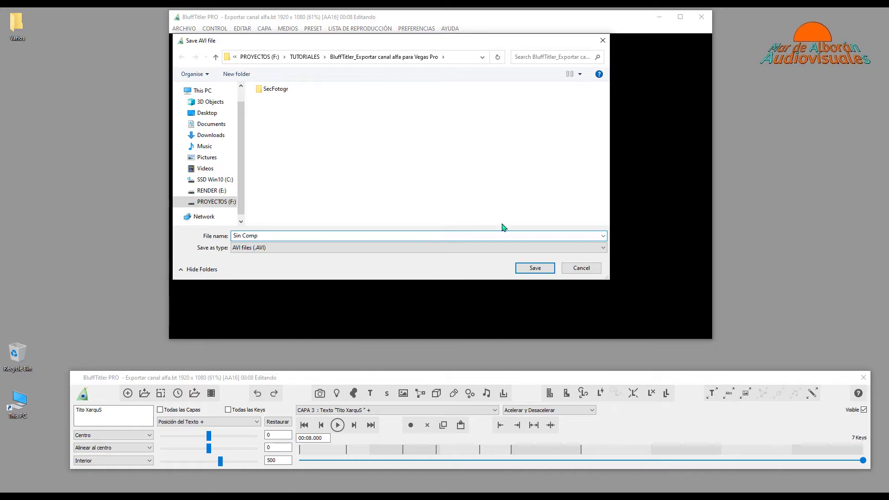
{"action": "left_click", "coordinate": [532, 269]}
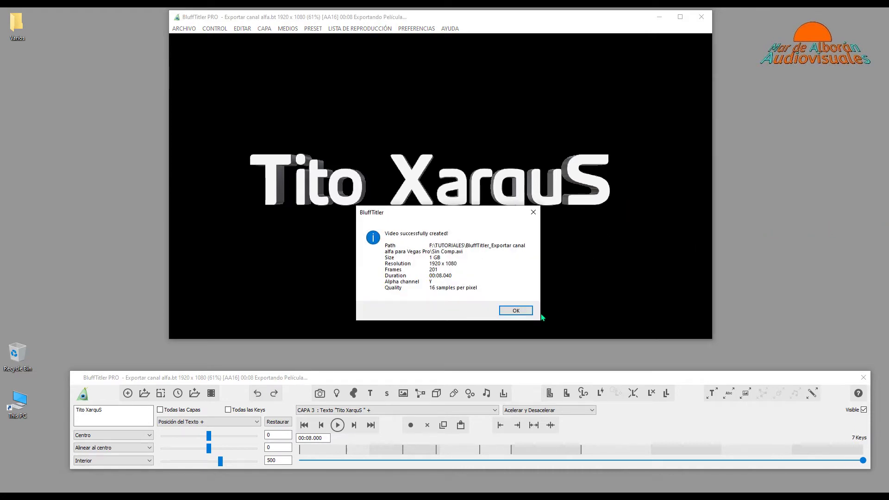
{"action": "left_click", "coordinate": [521, 311]}
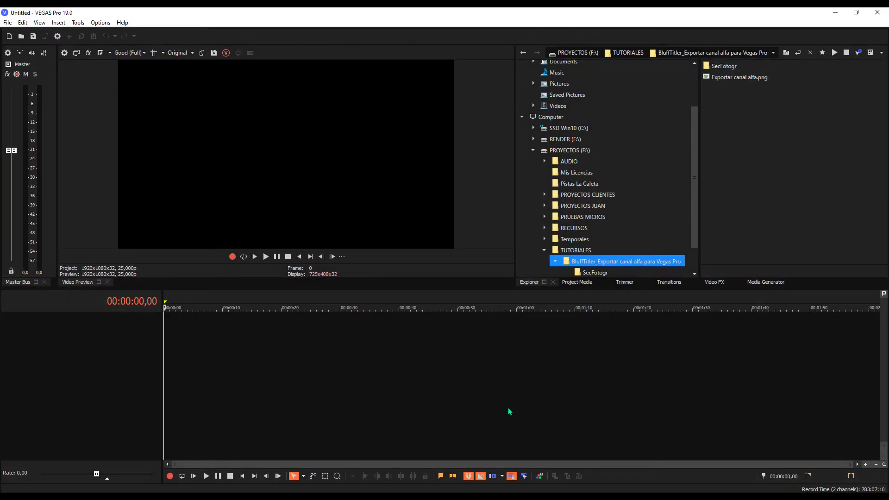
Switch to VEGAS Pro and refresh the listing of the BluffTitler_Exportar canal alfa para Vegas Pro folder.
{"action": "key", "text": "ctrl+a"}
{"action": "right_click", "coordinate": [774, 146]}
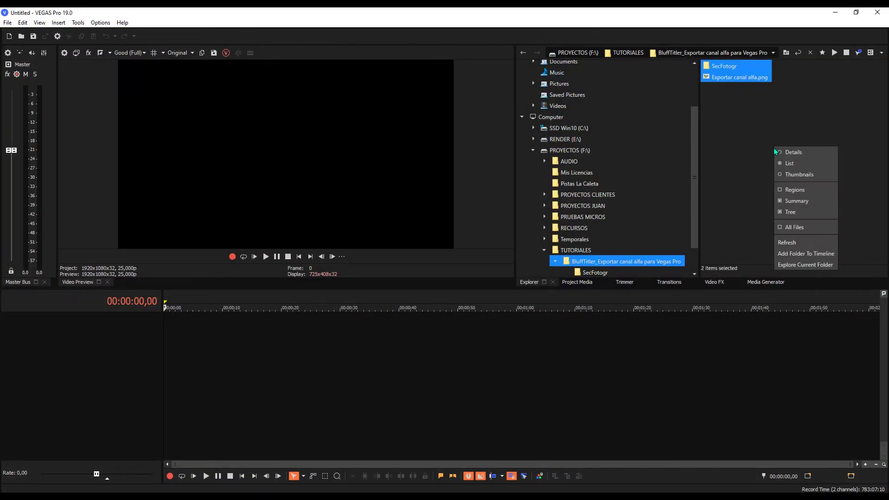
{"action": "left_click", "coordinate": [790, 242]}
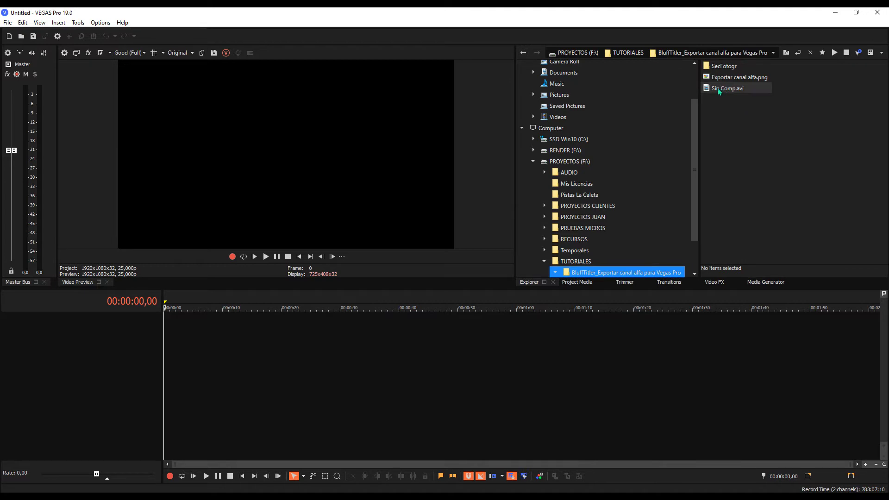
Place Sin Comp.avi at the start of the timeline on a new track without matching the project video settings to it.
{"action": "left_click_drag", "start_coordinate": [718, 87], "coordinate": [136, 398]}
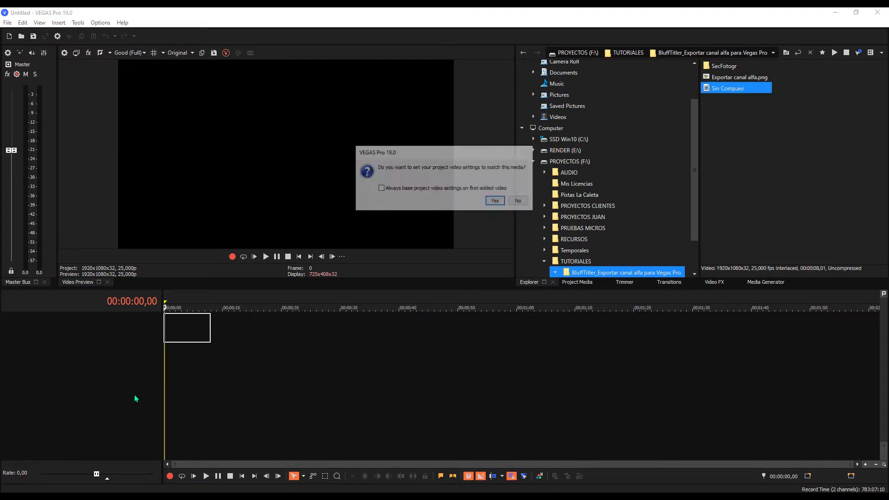
{"action": "left_click", "coordinate": [517, 201]}
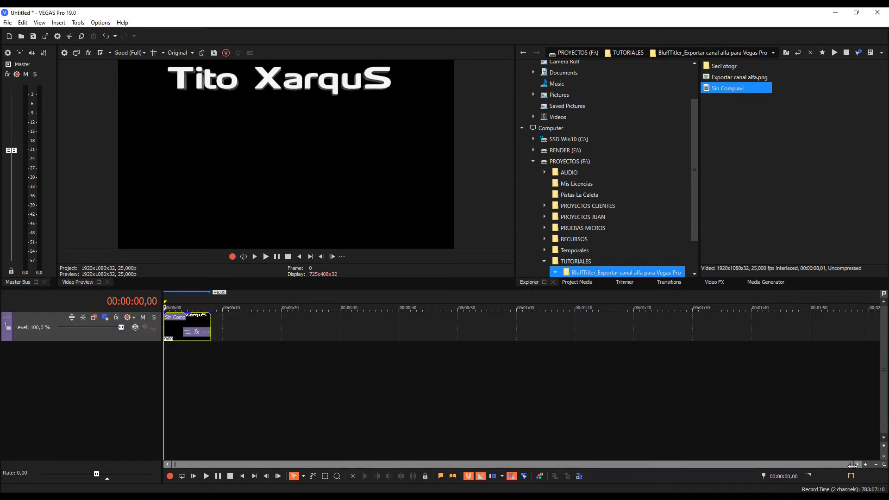
{"action": "left_click_drag", "start_coordinate": [852, 465], "coordinate": [256, 464]}
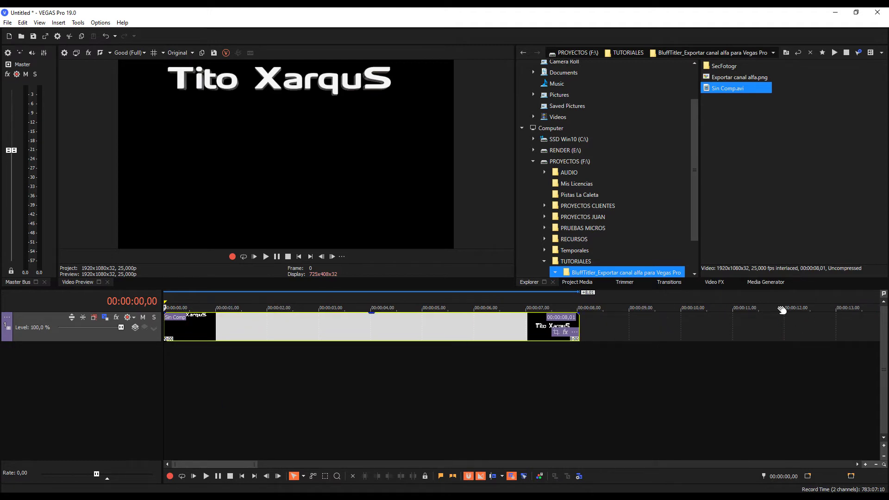
Add a Linear Red to Yellow color gradient on a new track beneath the Sin Comp clip, keeping its default settings.
{"action": "left_click", "coordinate": [764, 283]}
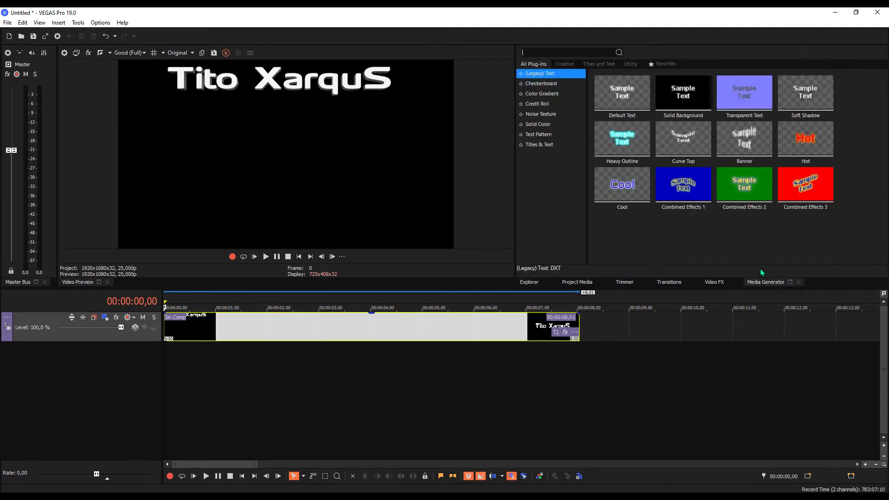
{"action": "left_click", "coordinate": [527, 95]}
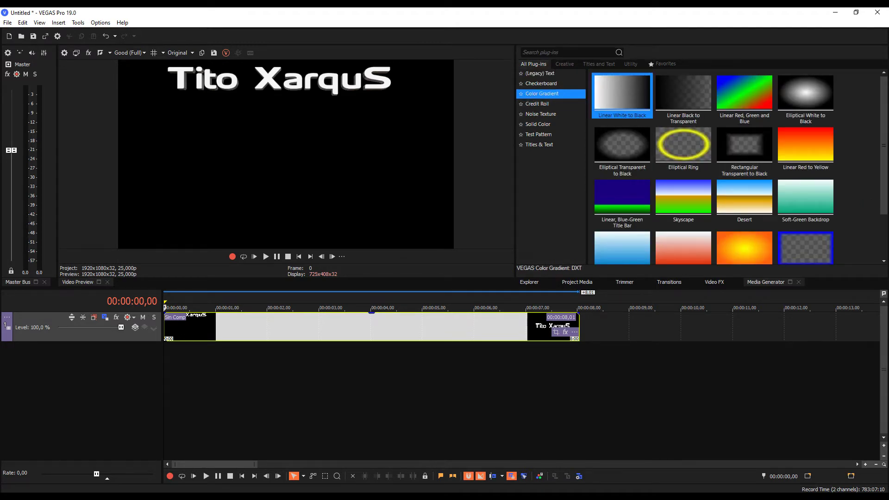
{"action": "scroll", "coordinate": [869, 187], "scroll_direction": "down", "scroll_amount": 2}
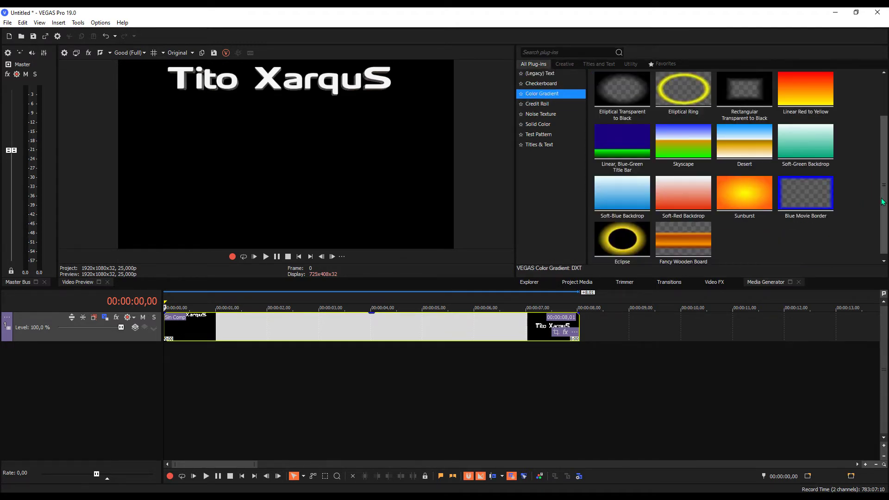
{"action": "left_click_drag", "start_coordinate": [804, 82], "coordinate": [106, 437]}
{"action": "left_click_drag", "start_coordinate": [123, 407], "coordinate": [124, 407]}
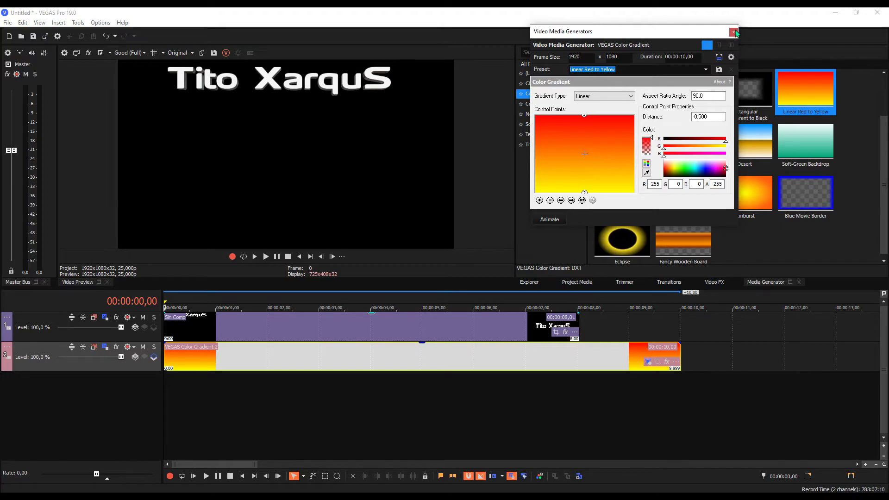
{"action": "left_click", "coordinate": [733, 32]}
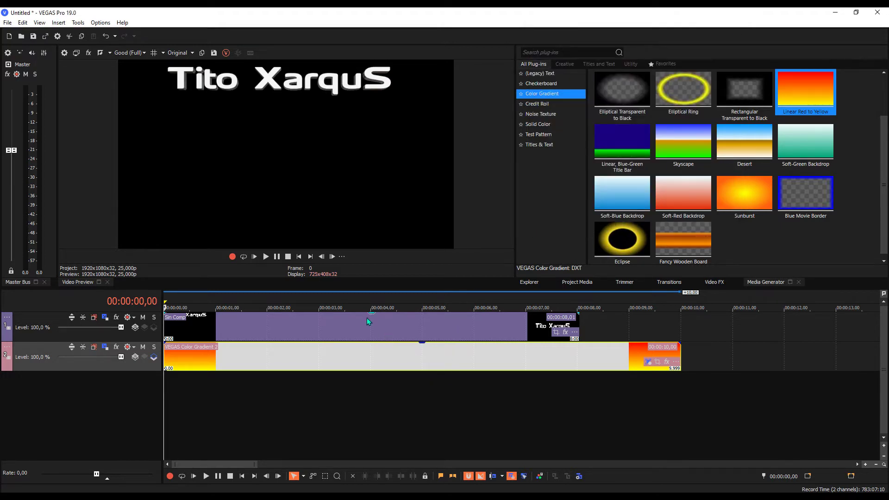
Move the Sin Comp clip to start about 16 frames into the timeline and preview it over the gradient.
{"action": "left_click_drag", "start_coordinate": [366, 319], "coordinate": [399, 315]}
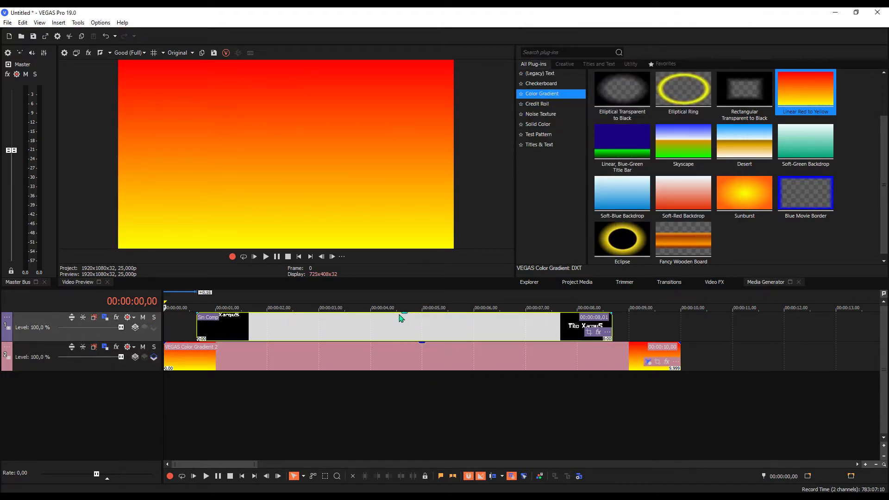
{"action": "left_click", "coordinate": [217, 405]}
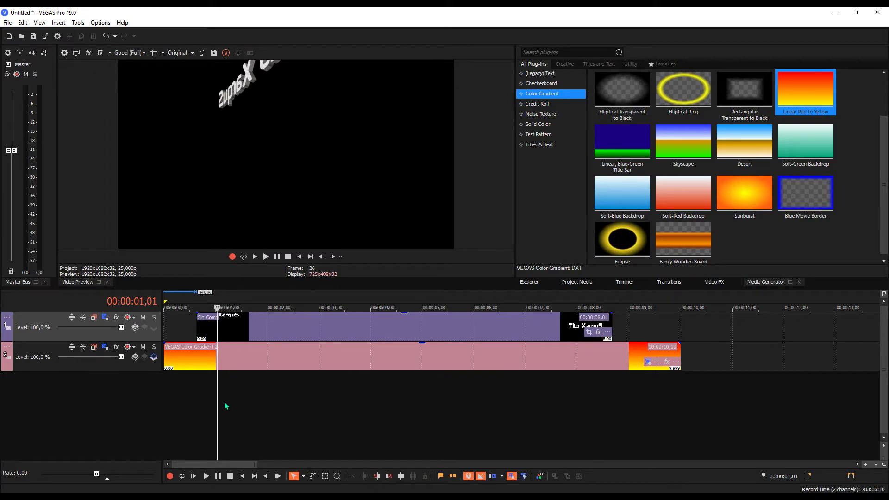
{"action": "left_click", "coordinate": [185, 405]}
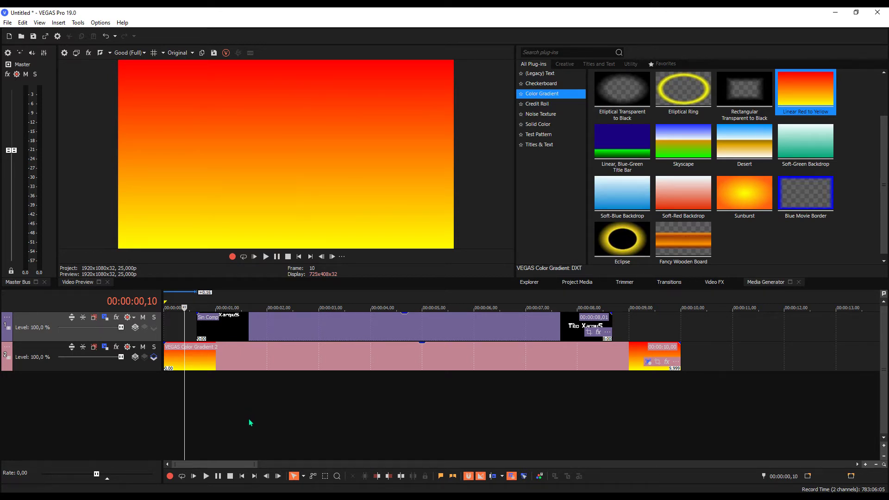
{"action": "key", "text": "space"}
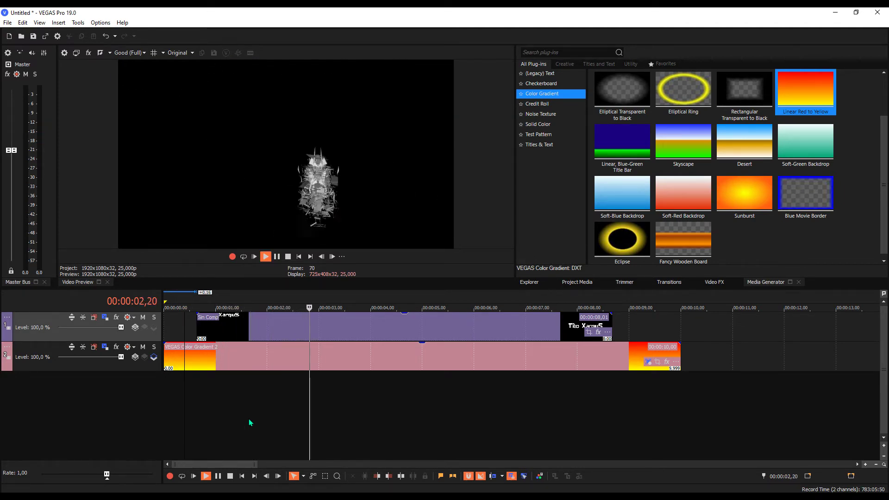
{"action": "key", "text": "space"}
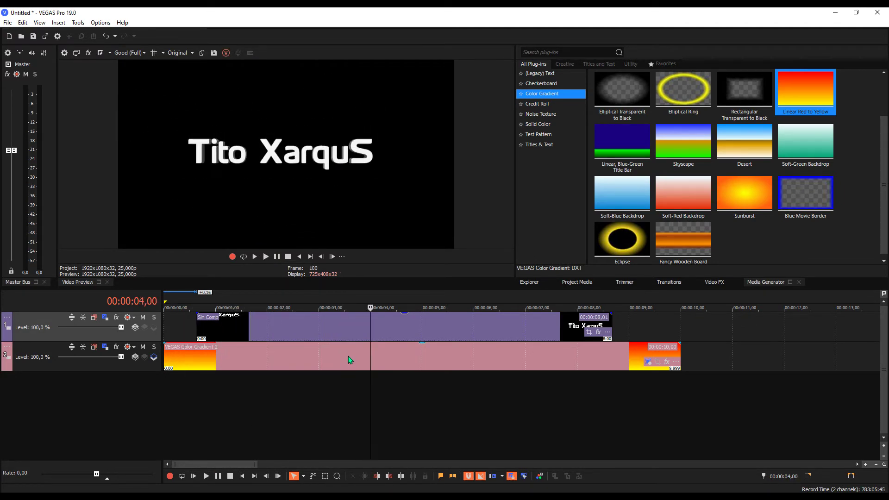
Set the alpha channel of the Sin Comp clip's media to Straight (unmatted) in its properties.
{"action": "left_click", "coordinate": [356, 334]}
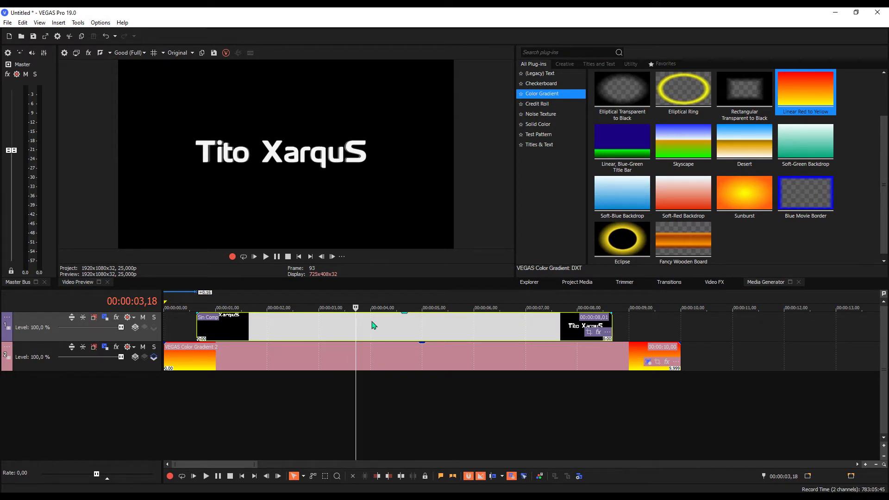
{"action": "right_click", "coordinate": [368, 325]}
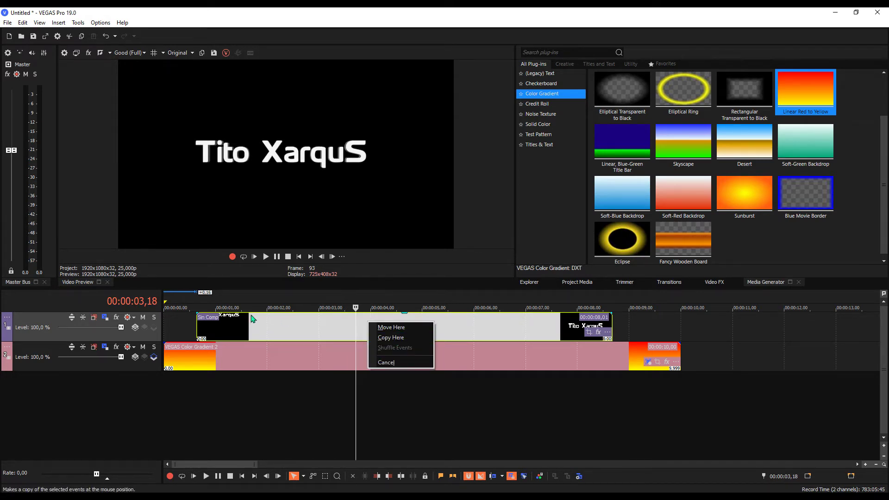
{"action": "right_click", "coordinate": [305, 326]}
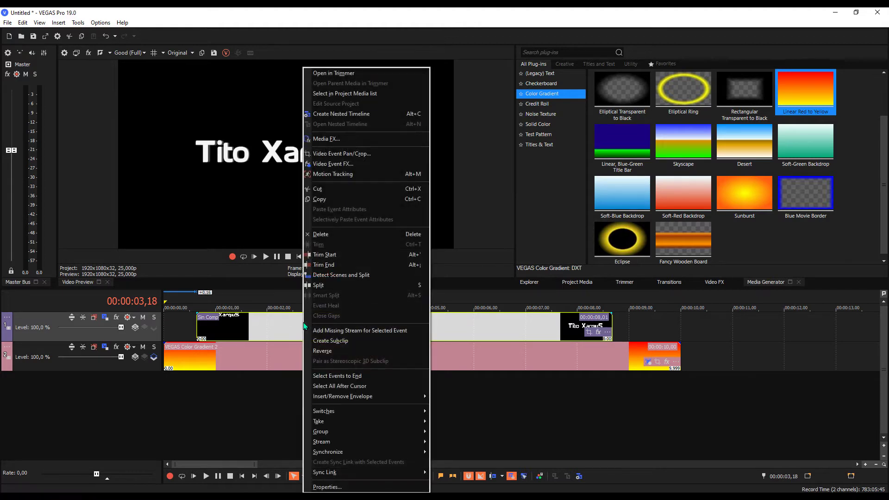
{"action": "left_click", "coordinate": [331, 486]}
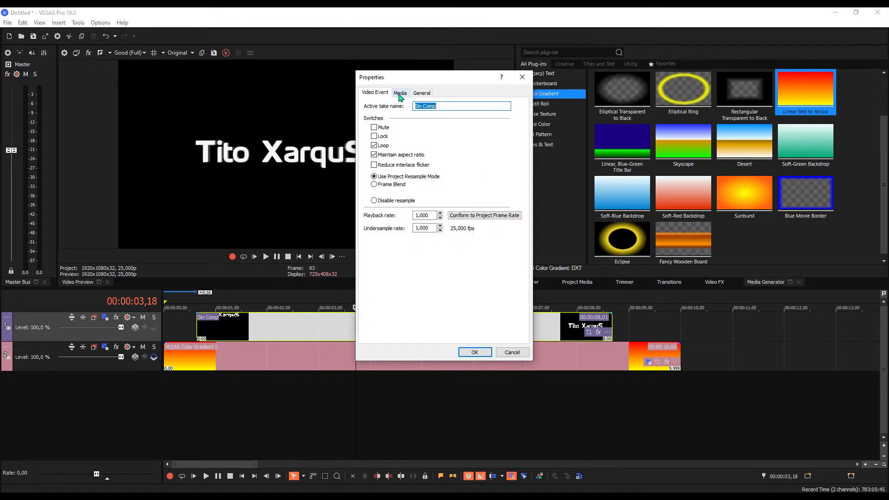
{"action": "left_click", "coordinate": [399, 94]}
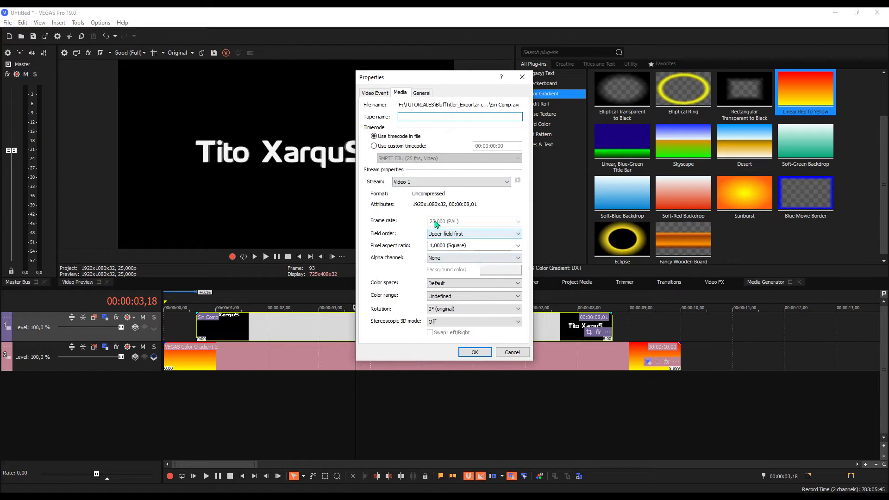
{"action": "left_click", "coordinate": [450, 258]}
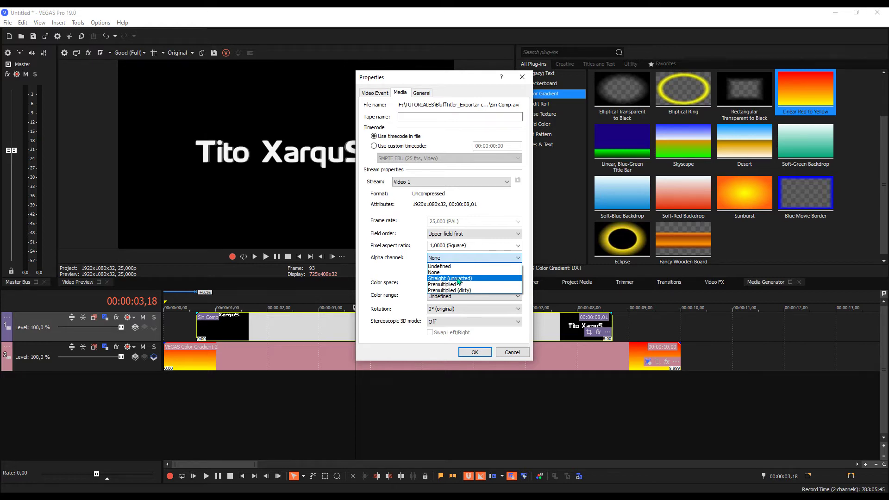
{"action": "left_click", "coordinate": [459, 279]}
{"action": "left_click", "coordinate": [475, 352]}
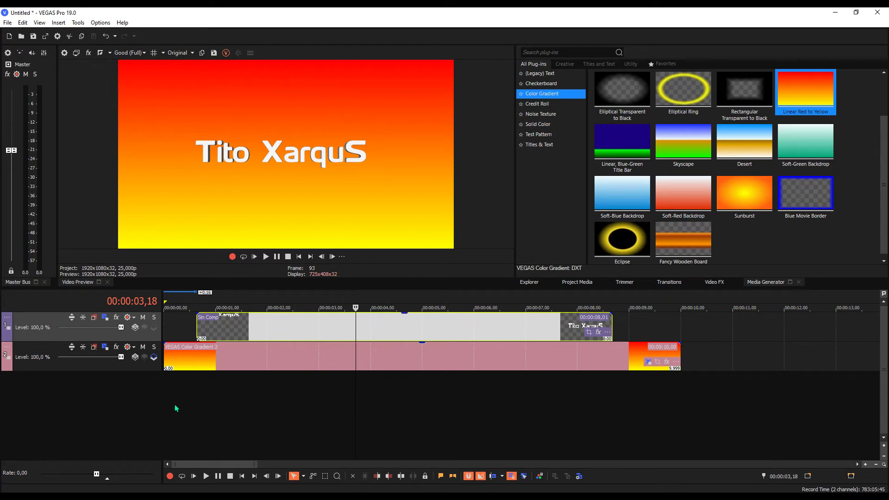
Play the composite from the start and inspect the title's transparency over the gradient at several points in time.
{"action": "left_click", "coordinate": [241, 476]}
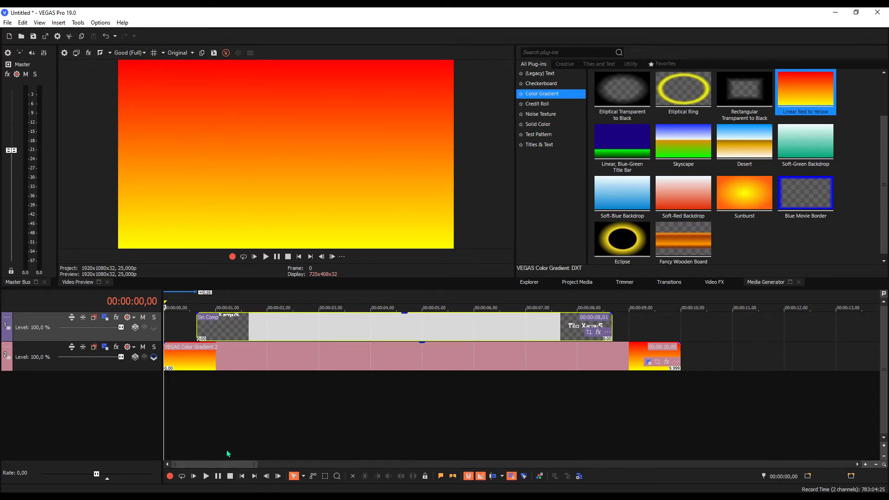
{"action": "key", "text": "space"}
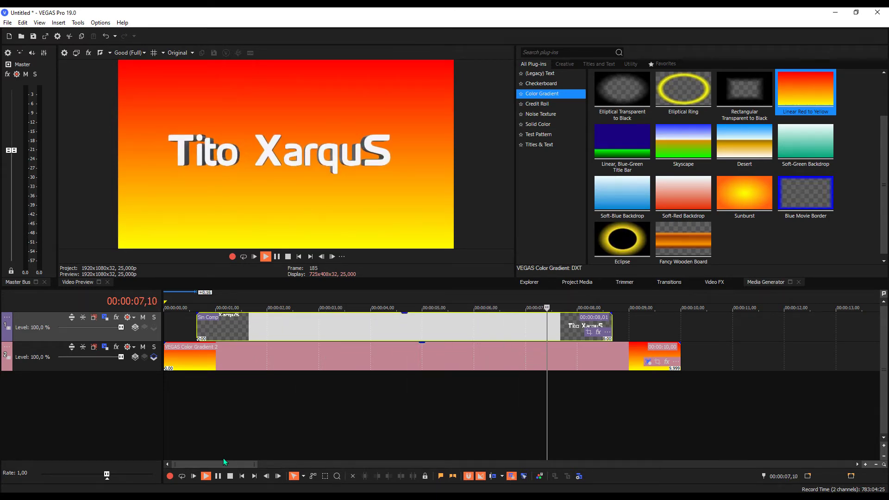
{"action": "key", "text": "Return"}
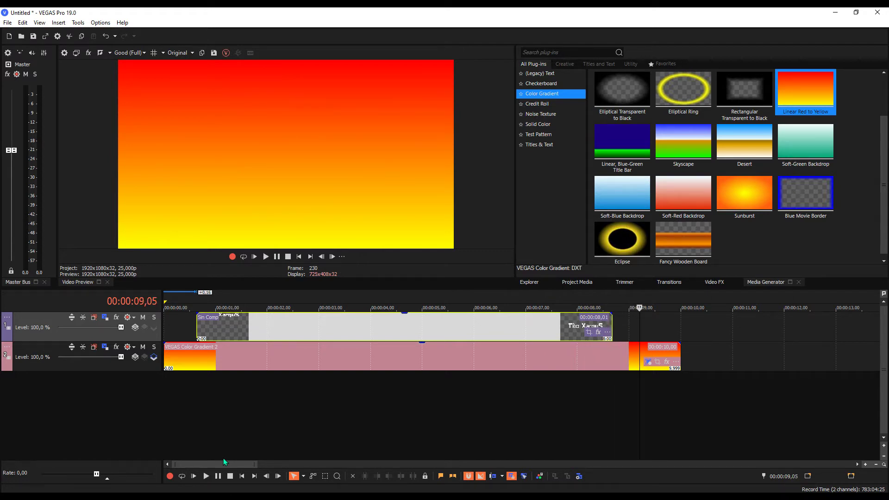
{"action": "left_click", "coordinate": [188, 409]}
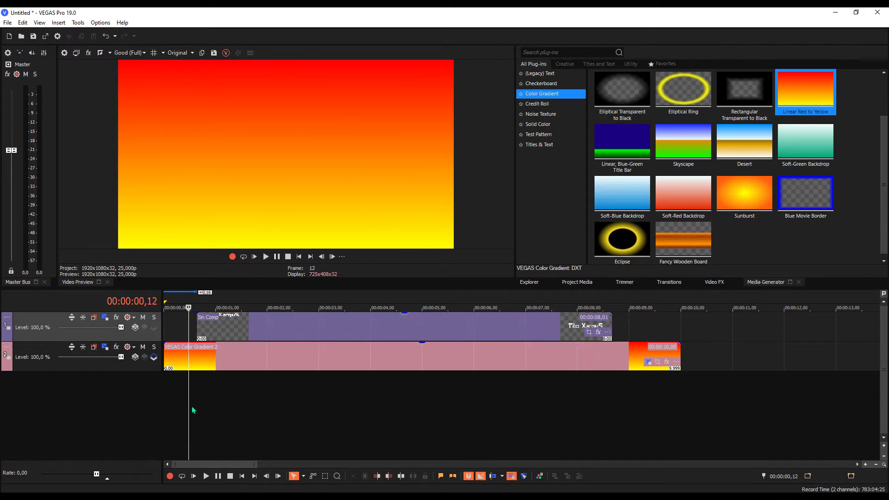
{"action": "left_click", "coordinate": [257, 401]}
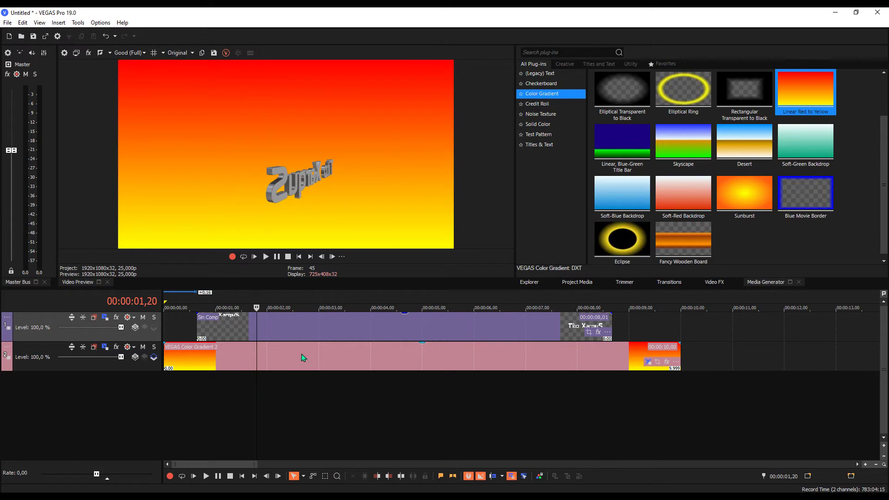
{"action": "left_click", "coordinate": [320, 324]}
{"action": "left_click", "coordinate": [347, 324]}
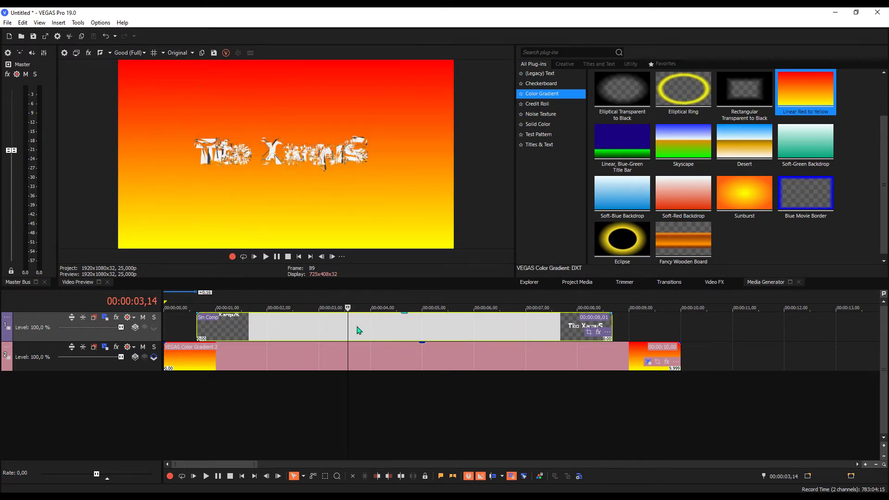
{"action": "left_click", "coordinate": [415, 334]}
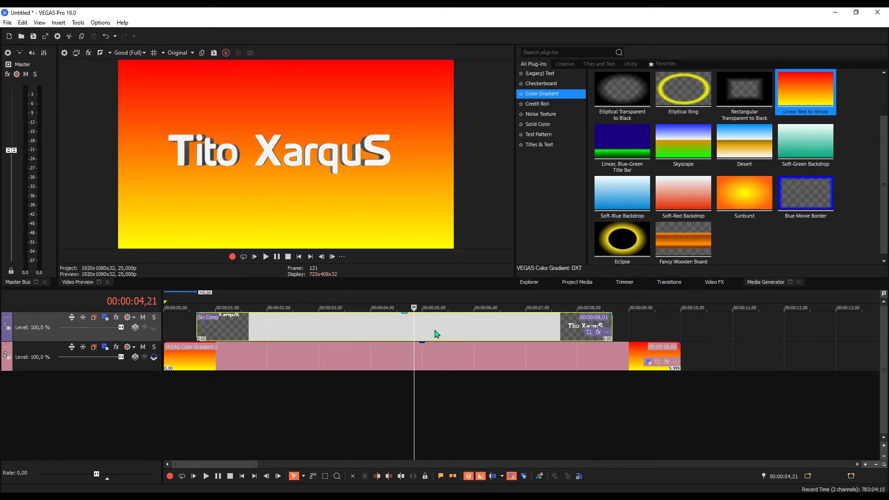
{"action": "left_click", "coordinate": [459, 328]}
{"action": "left_click", "coordinate": [505, 329]}
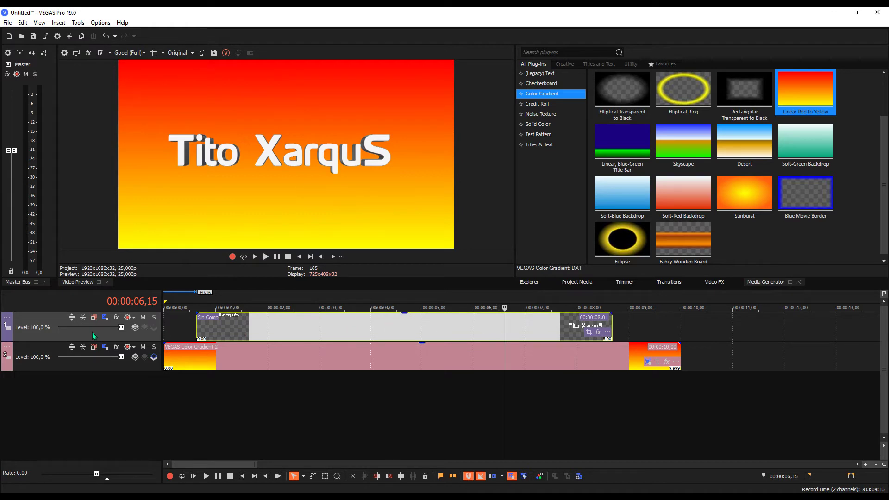
Delete the Sin Comp clip from the upper track, keeping the gradient background.
{"action": "right_click", "coordinate": [41, 327]}
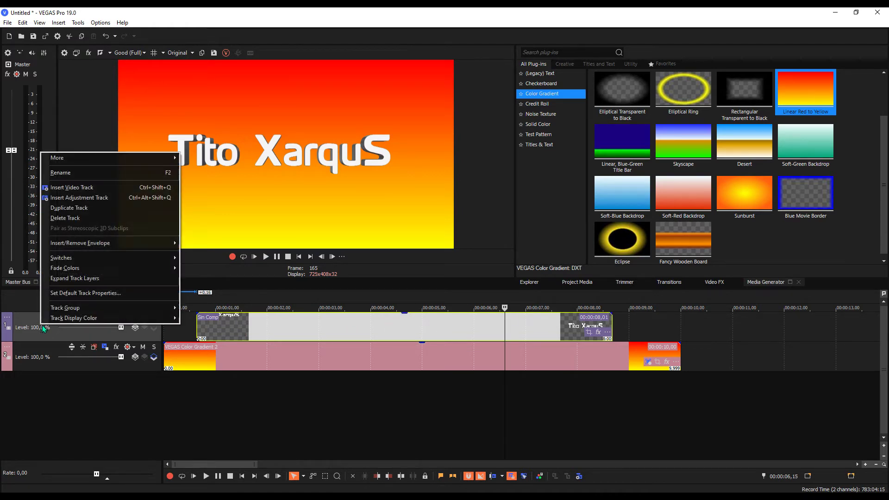
{"action": "left_click", "coordinate": [247, 329]}
{"action": "key", "text": "Delete"}
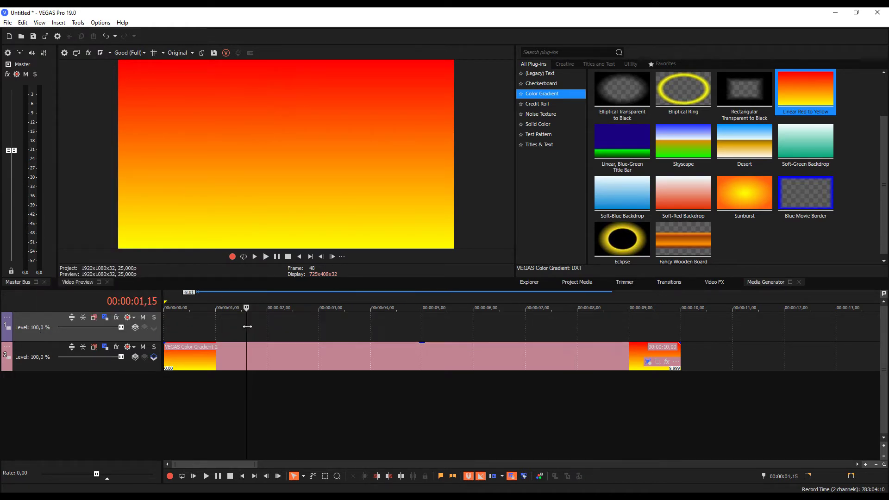
Switch to BluffTitler and set the video export to numbered frames (Fotogramas Numerados) at PAL (25) with alpha channel and last frame included.
{"action": "left_click", "coordinate": [836, 14]}
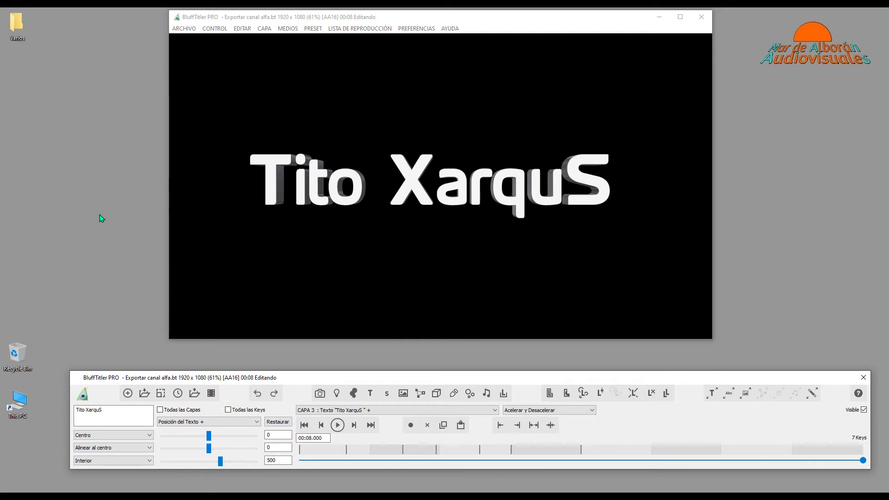
{"action": "left_click", "coordinate": [189, 29]}
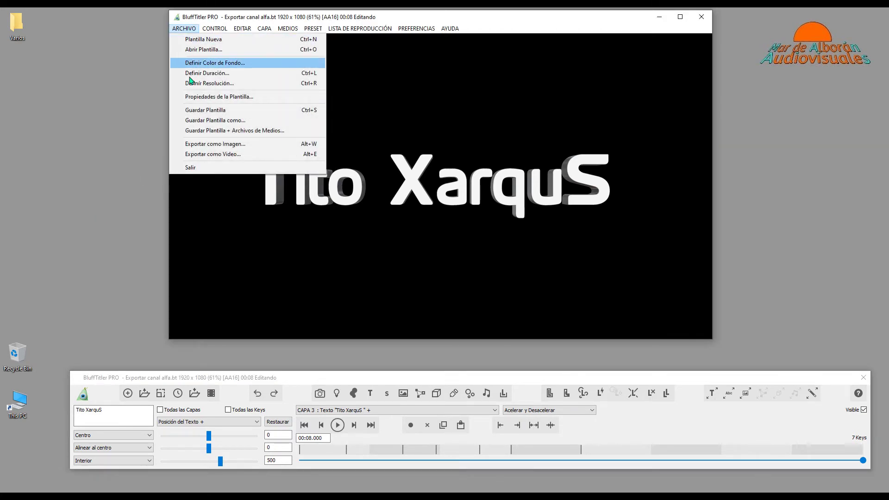
{"action": "left_click", "coordinate": [235, 155]}
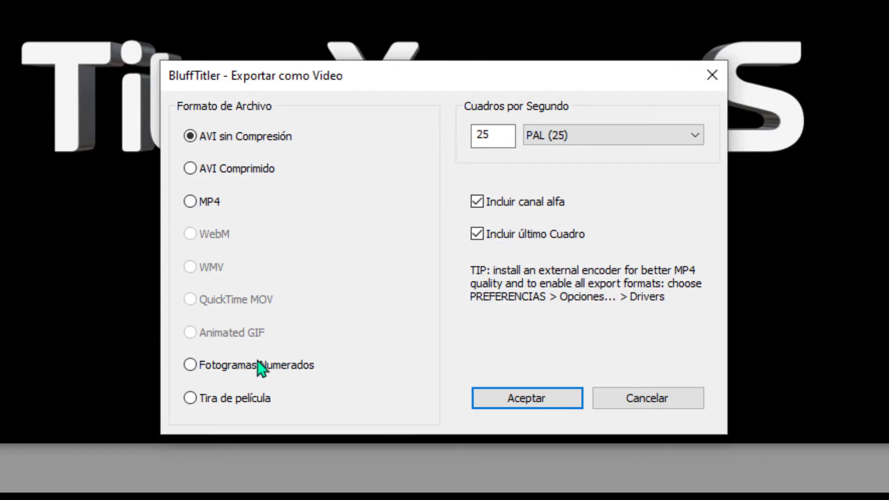
{"action": "left_click", "coordinate": [196, 365]}
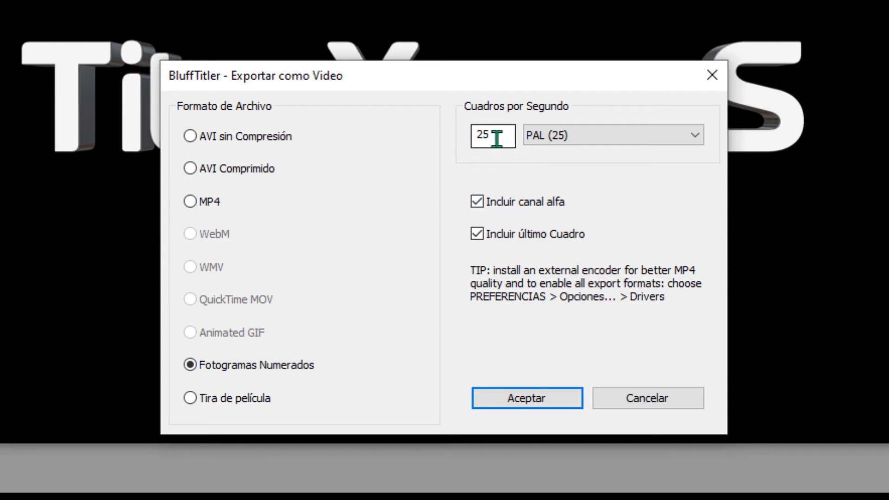
{"action": "left_click", "coordinate": [558, 137]}
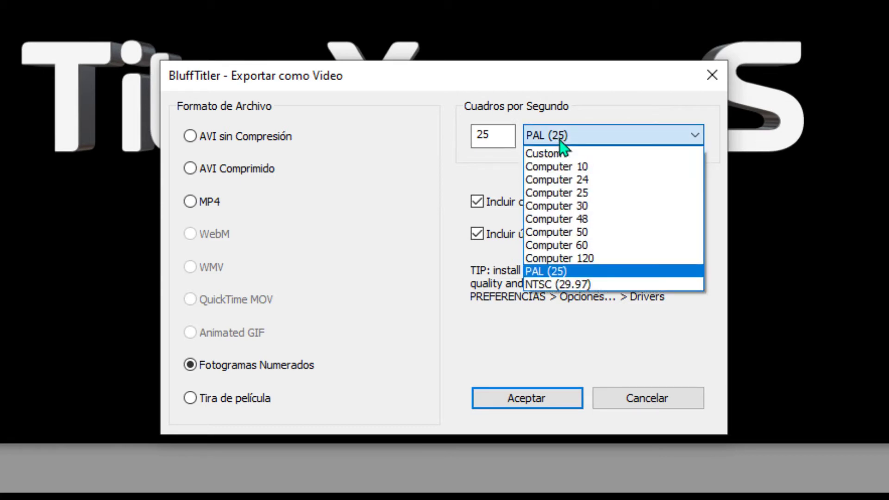
{"action": "left_click", "coordinate": [452, 133]}
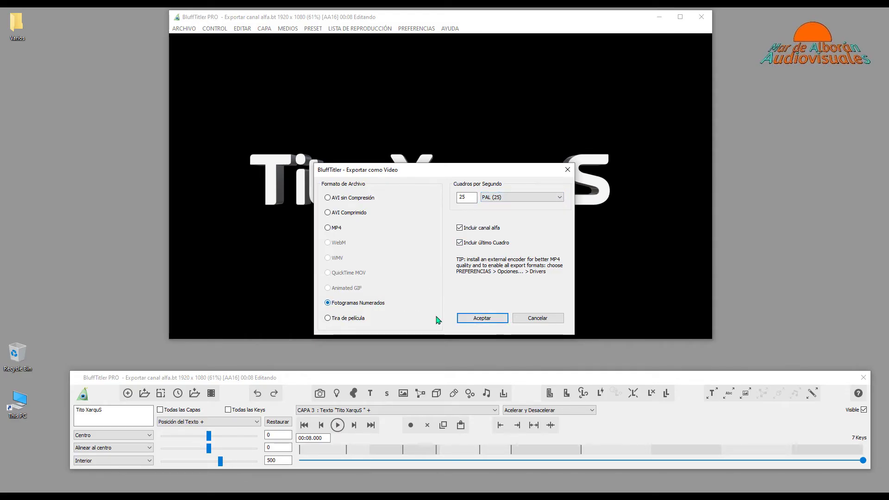
{"action": "left_click", "coordinate": [492, 320]}
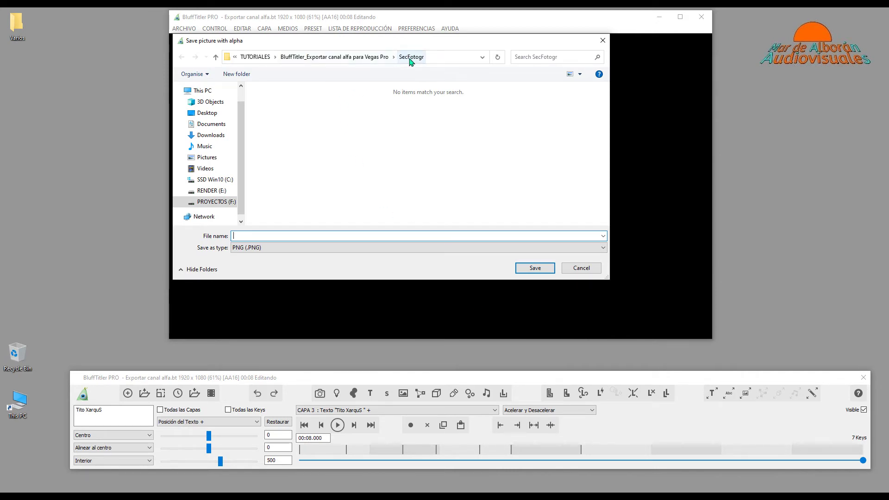
Export the frames as a PNG sequence named Titulo into the SecFotogr folder.
{"action": "left_click", "coordinate": [334, 57]}
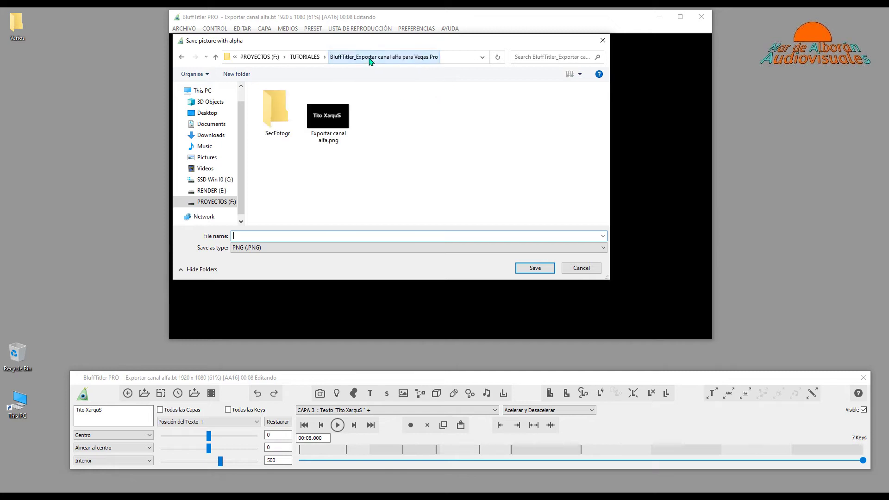
{"action": "left_click", "coordinate": [278, 128]}
{"action": "double_click", "coordinate": [278, 128]}
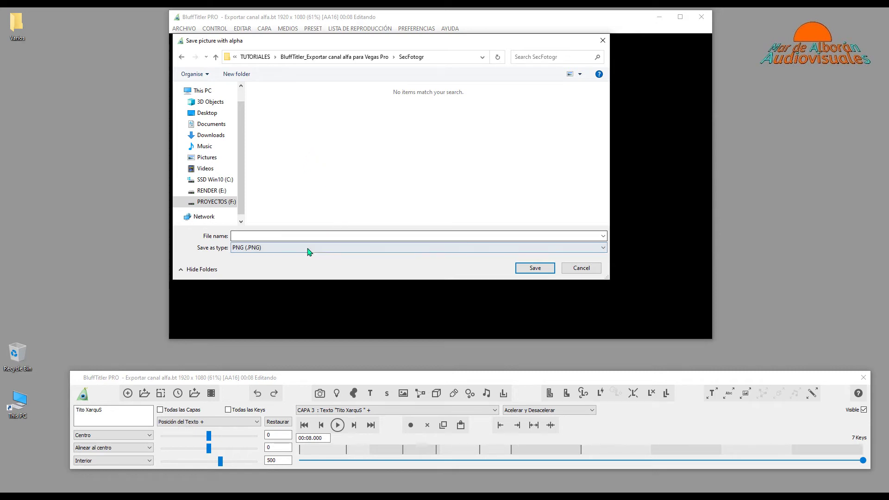
{"action": "left_click", "coordinate": [292, 249]}
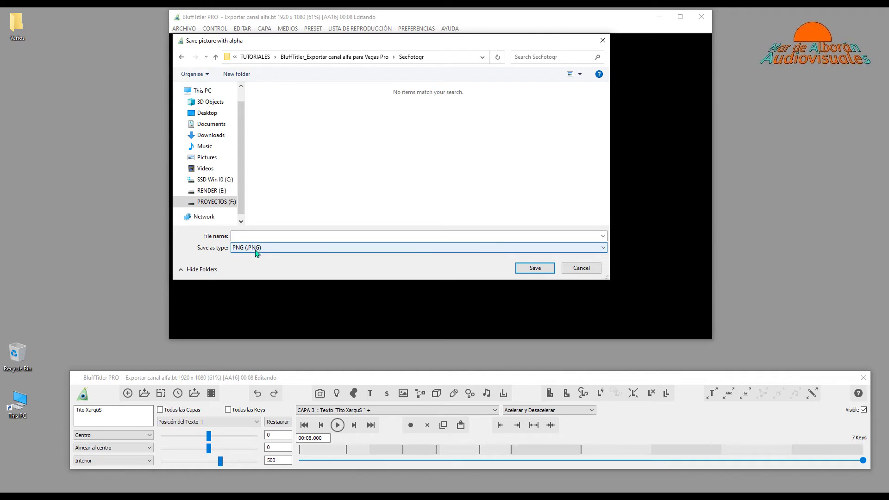
{"action": "left_click", "coordinate": [256, 248]}
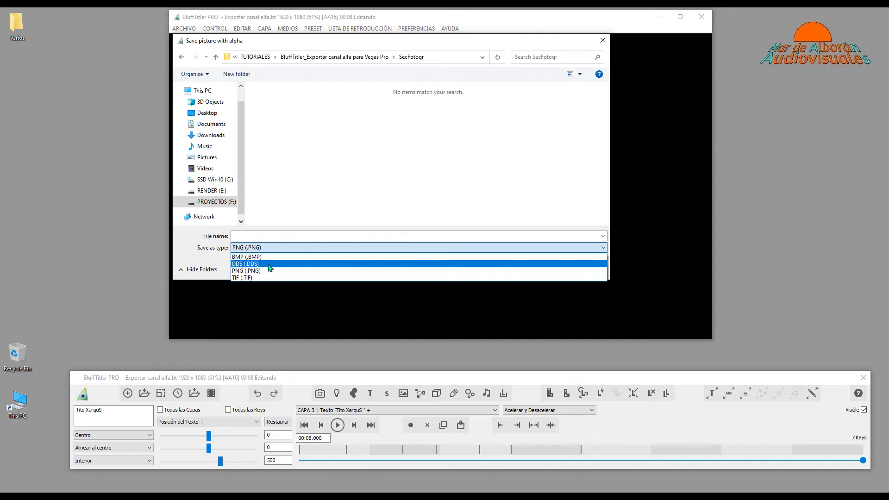
{"action": "left_click", "coordinate": [263, 248]}
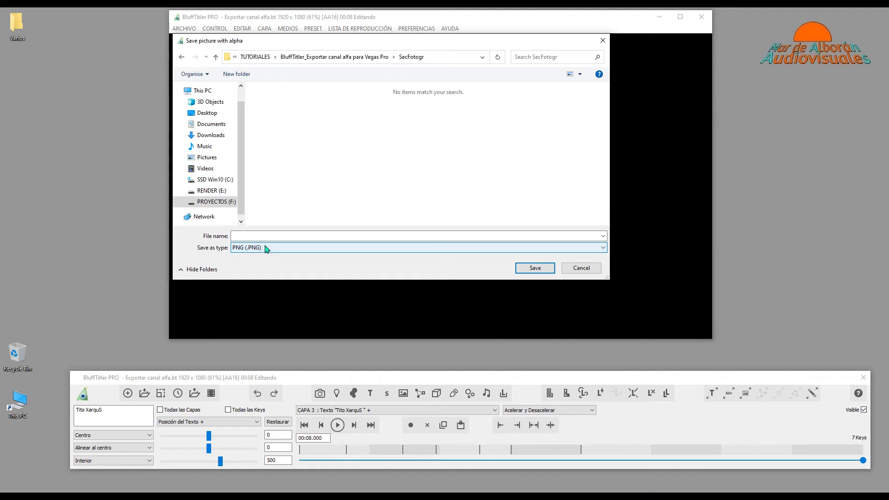
{"action": "left_click", "coordinate": [260, 236]}
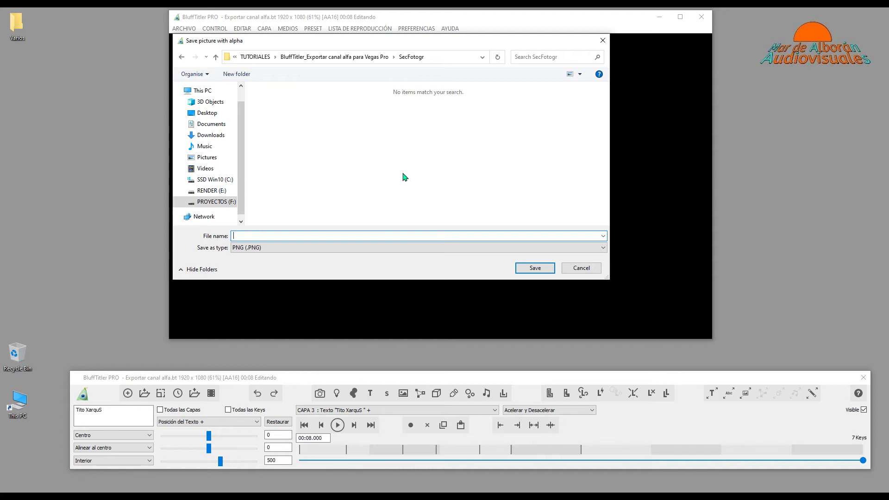
{"action": "type", "text": "Titulo"}
{"action": "left_click", "coordinate": [532, 271]}
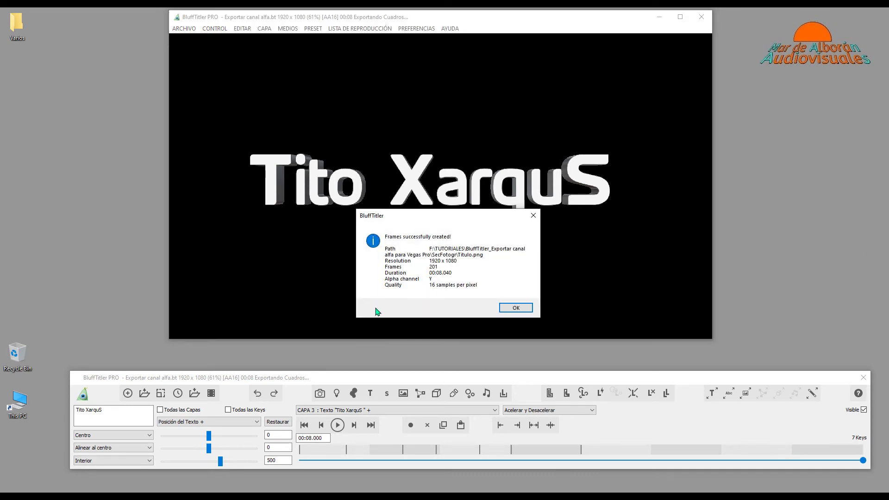
{"action": "left_click", "coordinate": [514, 310]}
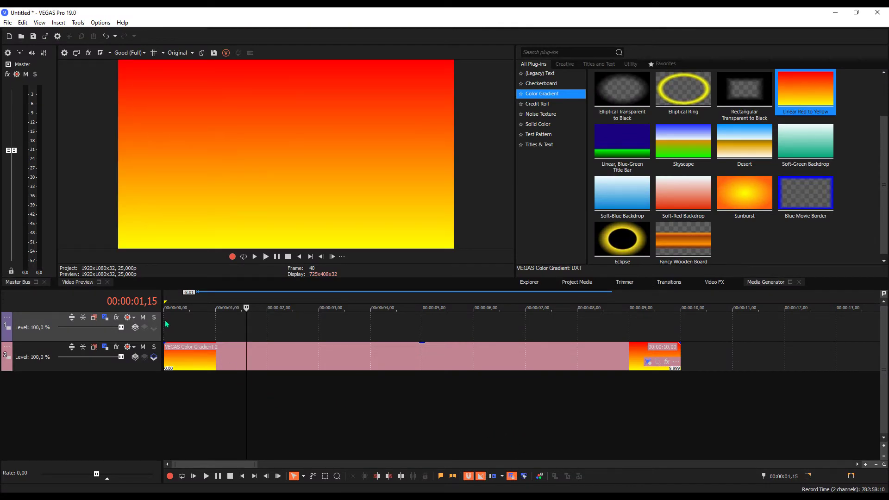
Return to VEGAS Pro, move the cursor to the timeline start and refresh the project folder's file listing.
{"action": "left_click", "coordinate": [245, 475]}
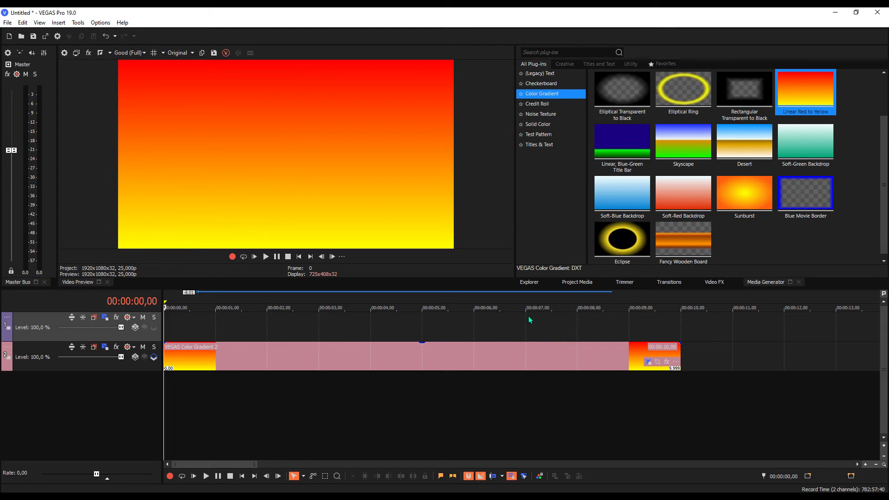
{"action": "left_click", "coordinate": [528, 282]}
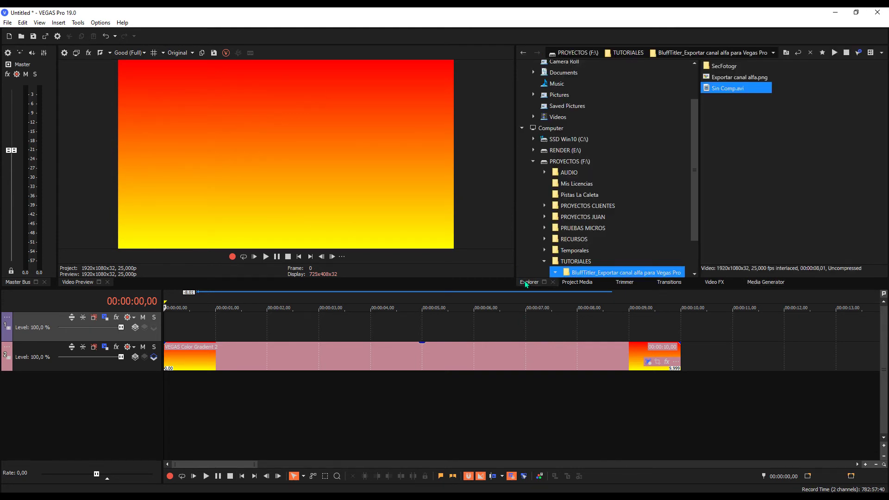
{"action": "right_click", "coordinate": [749, 156]}
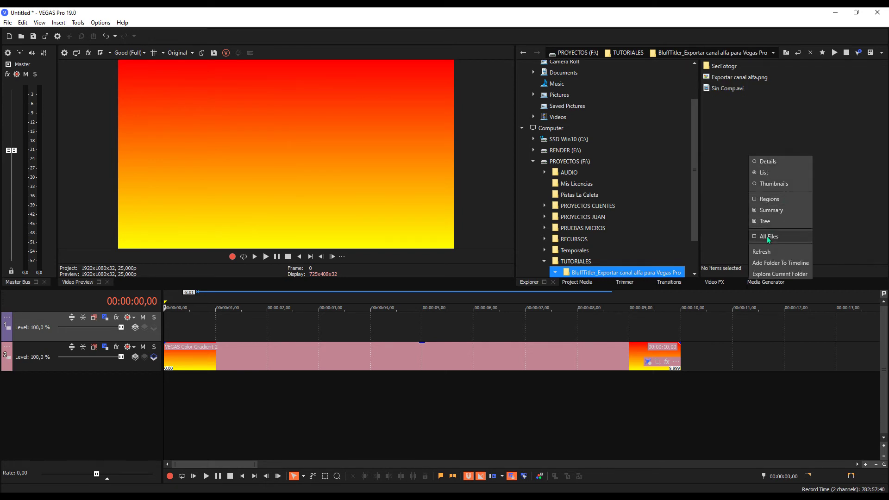
{"action": "left_click", "coordinate": [754, 253]}
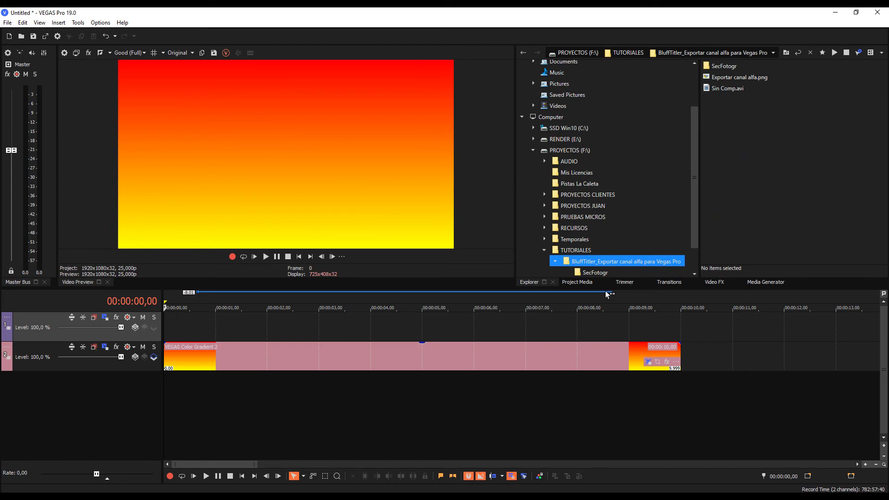
Import Titulo1.PNG from the SecFotogr folder as an image sequence, accepting 25,000 (PAL) and the Straight (unmatted) alpha channel.
{"action": "left_click", "coordinate": [579, 281]}
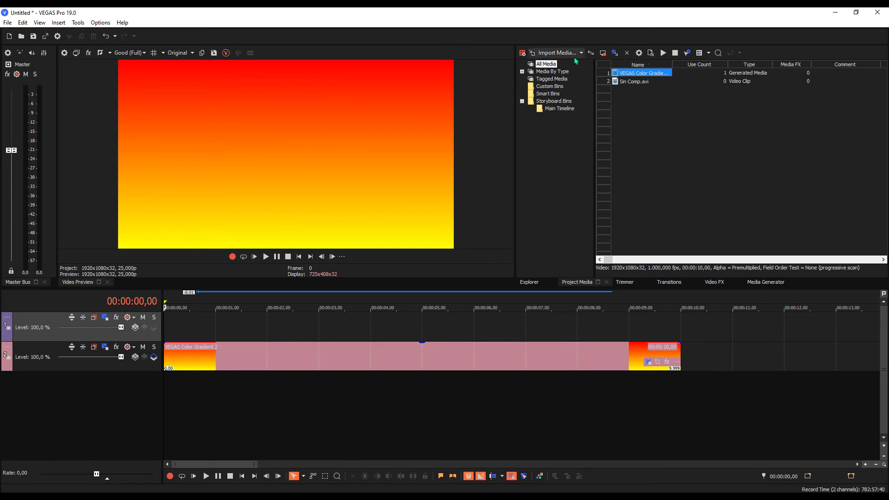
{"action": "left_click", "coordinate": [558, 53]}
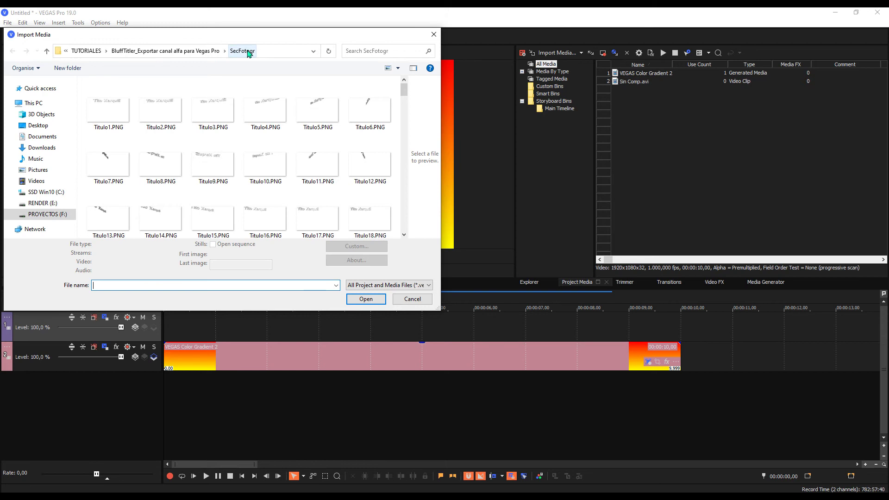
{"action": "left_click", "coordinate": [192, 52]}
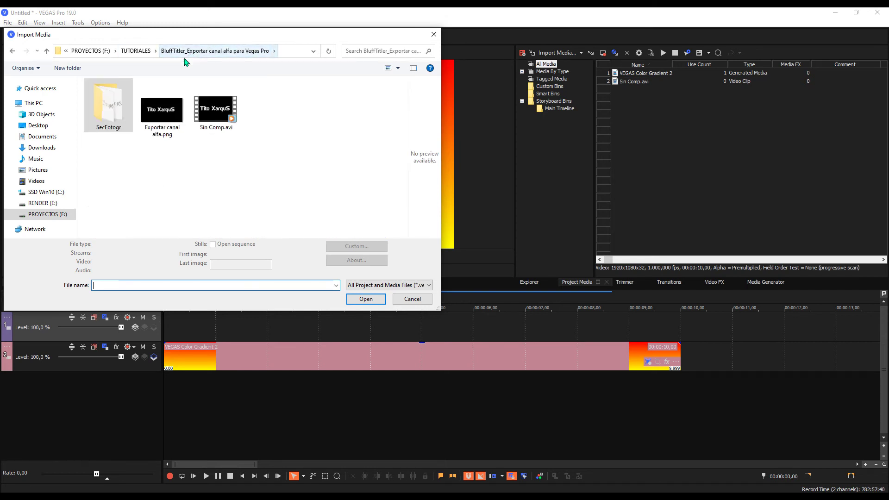
{"action": "double_click", "coordinate": [109, 110]}
{"action": "left_click", "coordinate": [95, 91]}
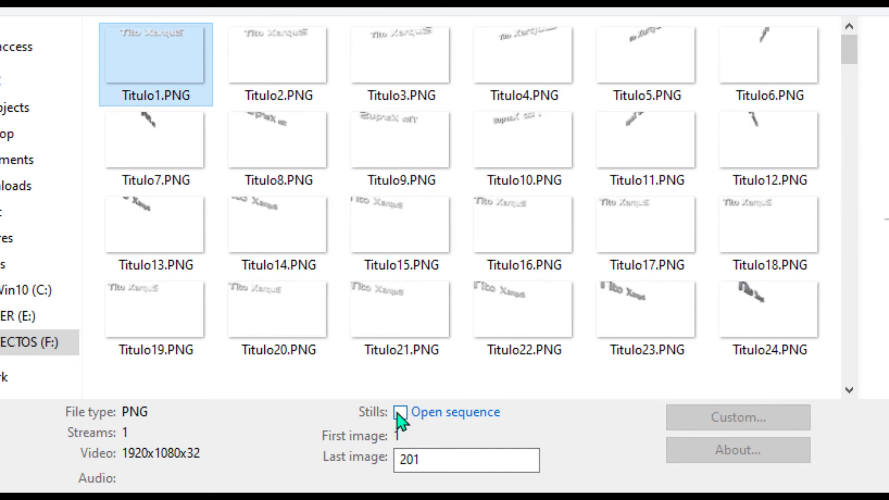
{"action": "left_click", "coordinate": [400, 412]}
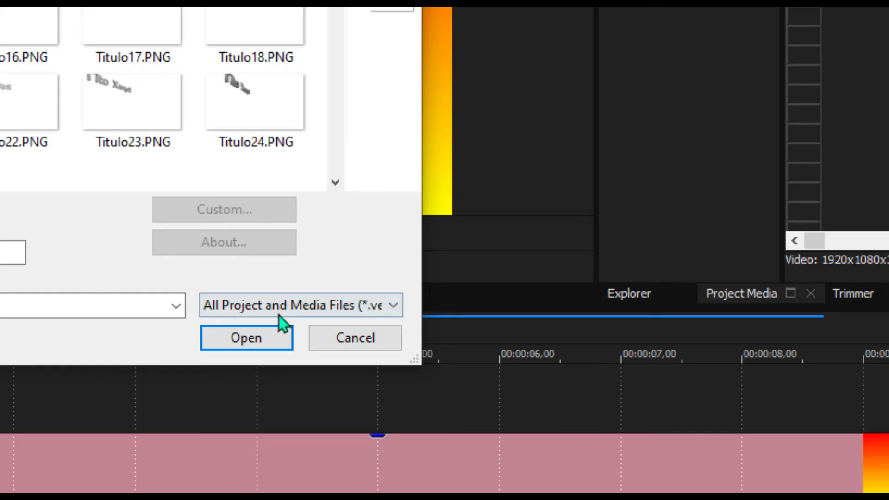
{"action": "left_click", "coordinate": [251, 335]}
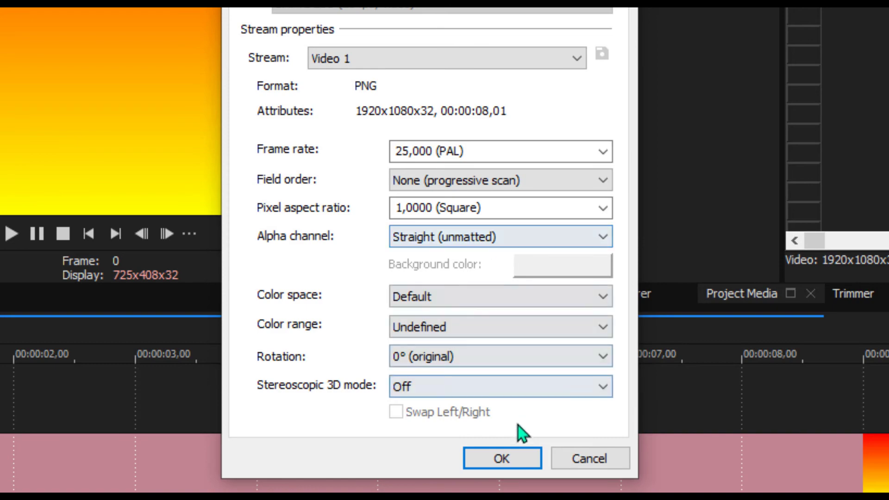
{"action": "left_click", "coordinate": [505, 453]}
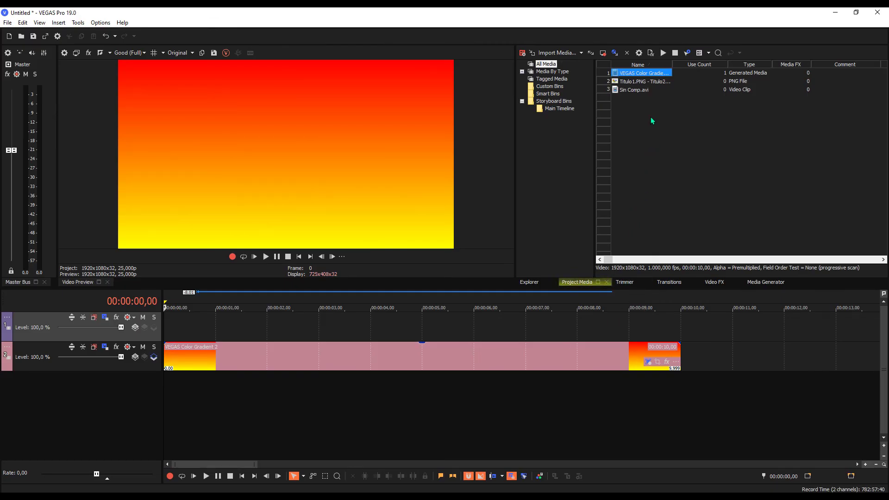
Place the imported Titulo PNG sequence on the upper track above the gradient, starting about 19 frames into the timeline.
{"action": "left_click", "coordinate": [637, 84]}
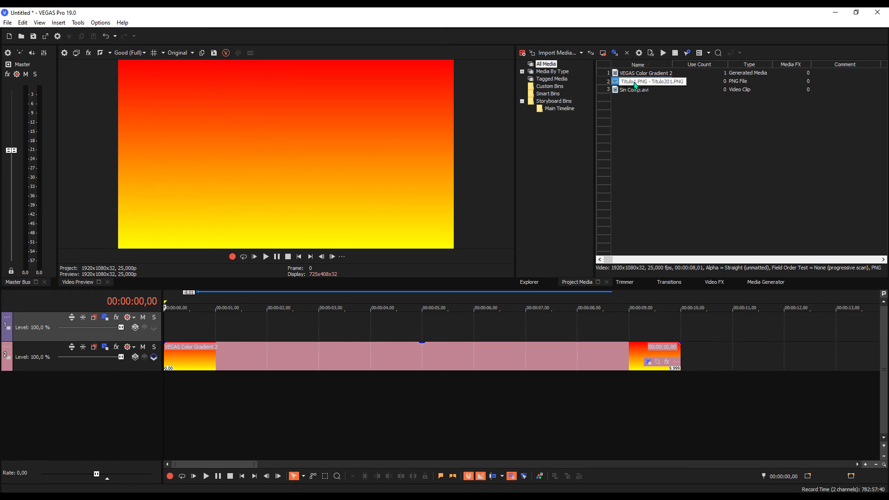
{"action": "left_click", "coordinate": [661, 82]}
{"action": "left_click_drag", "start_coordinate": [660, 82], "coordinate": [207, 318]}
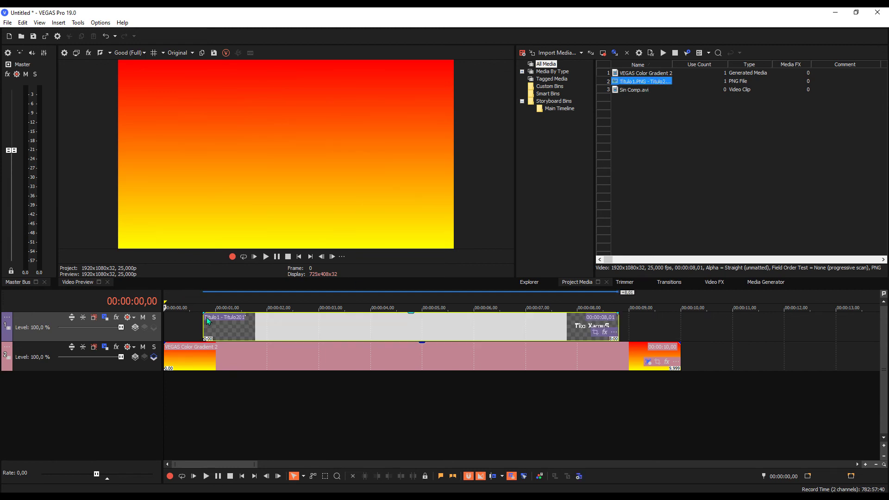
Play the composite from just before the title sequence begins and check its transparency over the gradient.
{"action": "left_click", "coordinate": [191, 388]}
{"action": "key", "text": "space"}
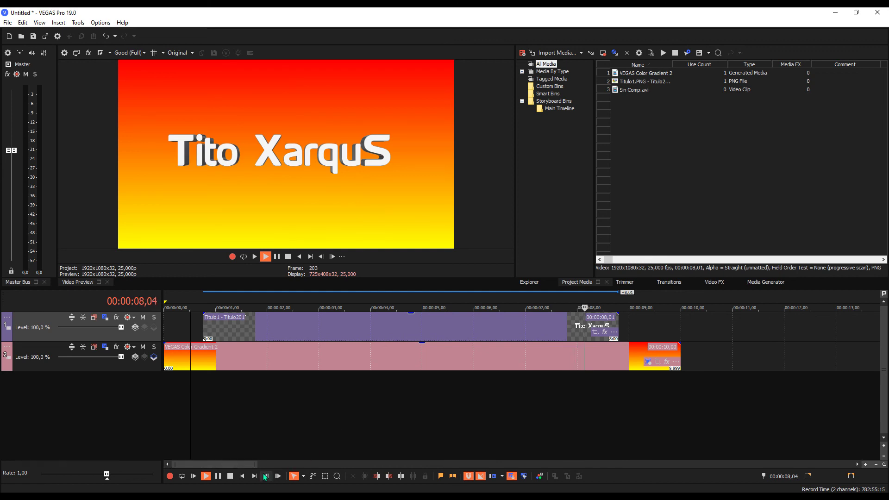
{"action": "left_click", "coordinate": [230, 476]}
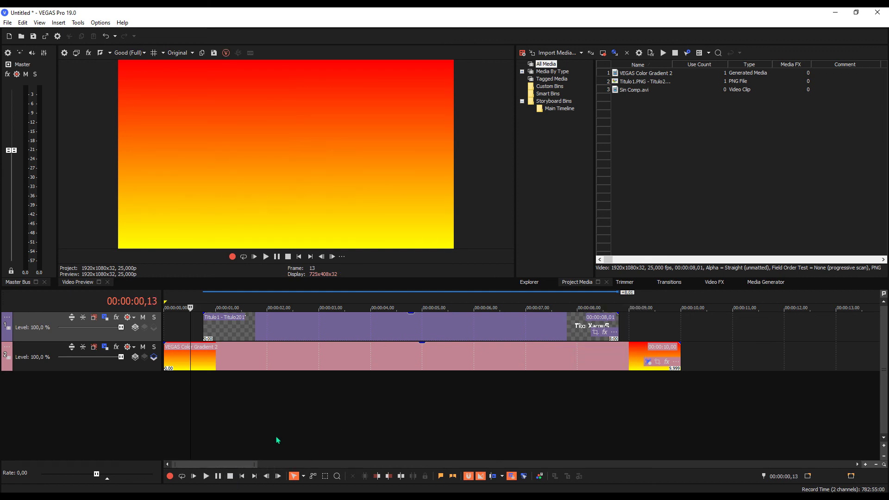